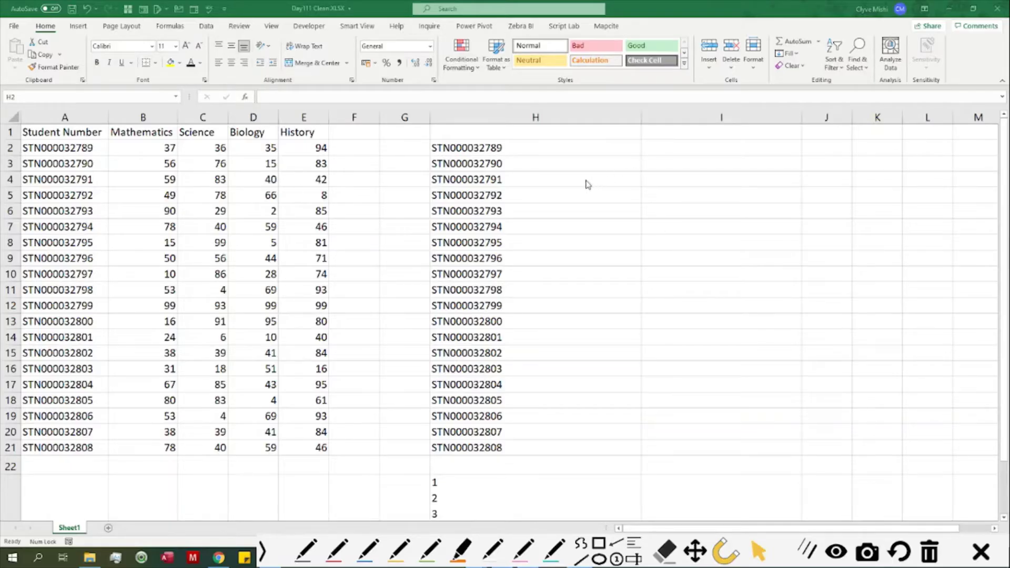
Compare the contents of cells H2 and A2, and enlarge the formula bar to show several lines.
click(547, 153)
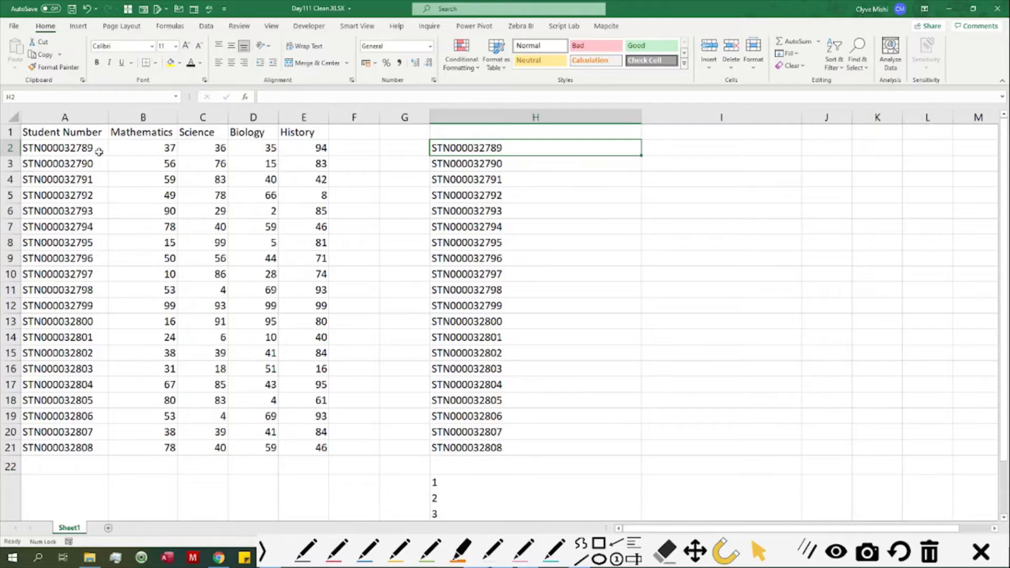
click(49, 152)
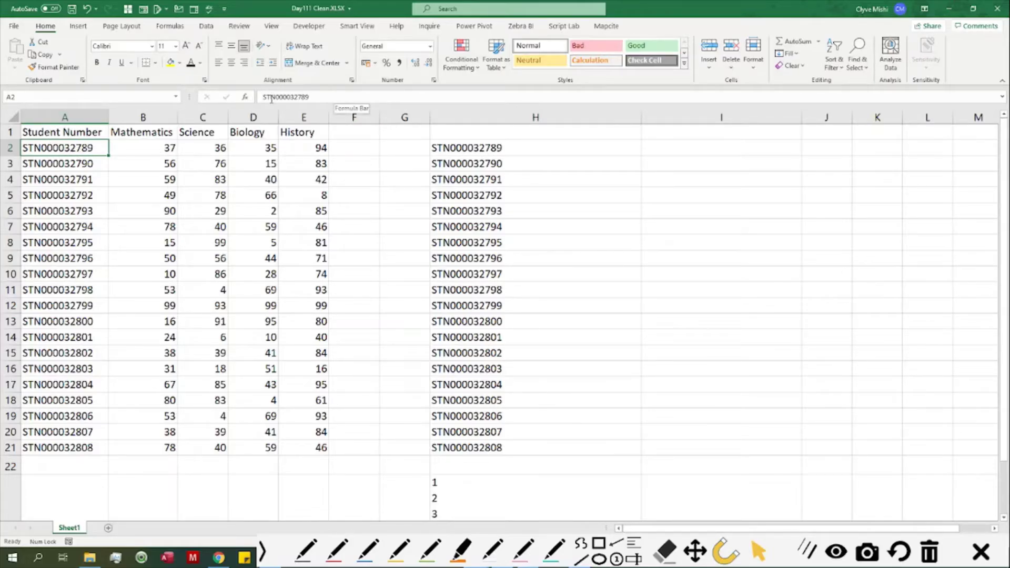
click(466, 148)
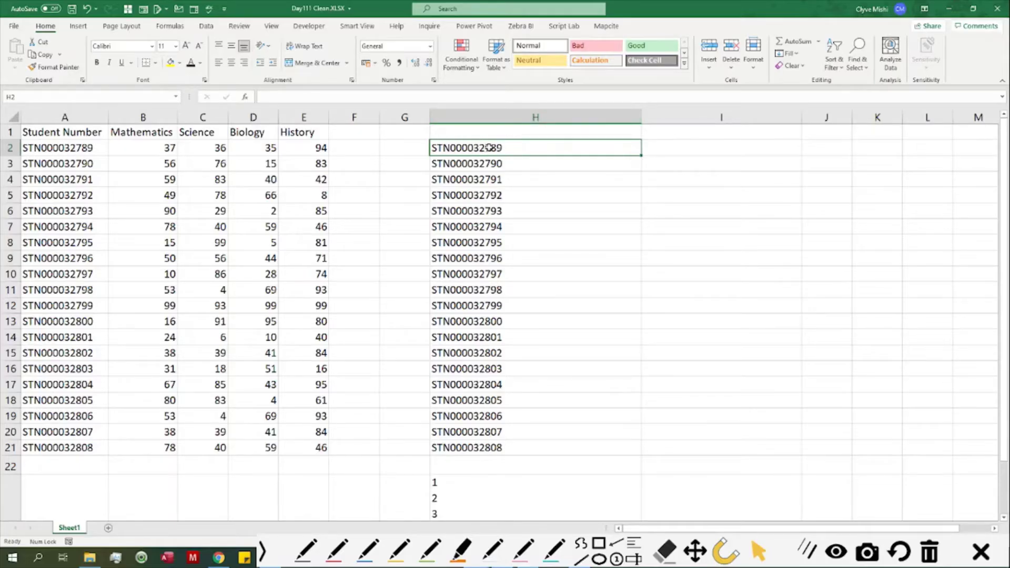
drag(567, 103, 568, 148)
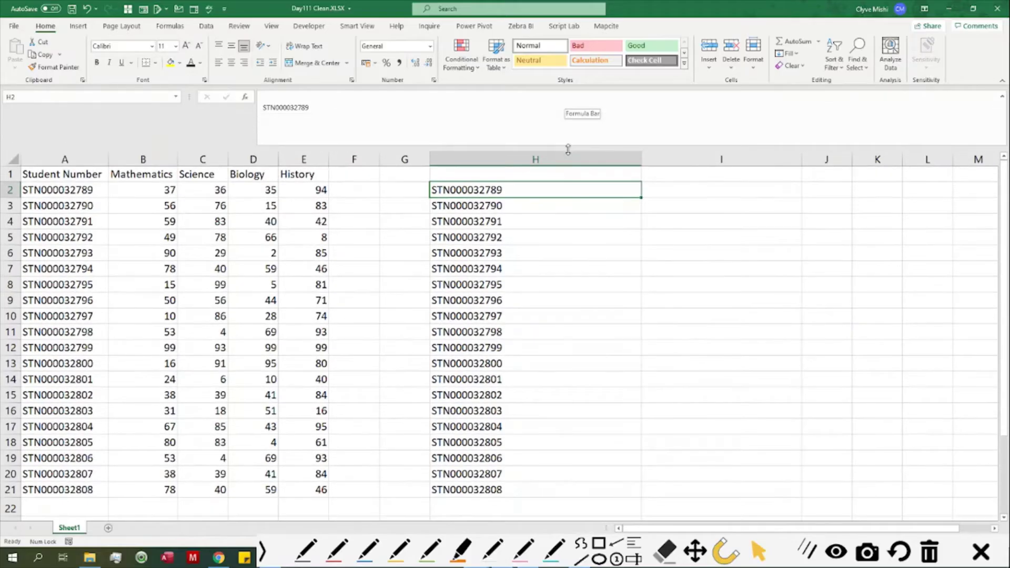
Inspect the text of H2 in the formula bar for a hidden line break before the student number.
click(268, 100)
key(alt+Return)
click(266, 100)
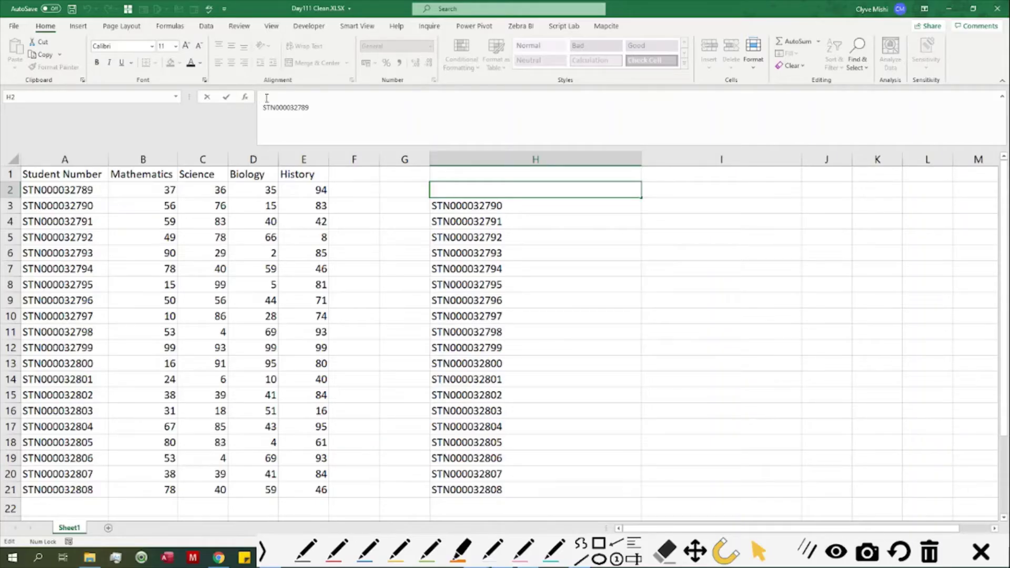
key(Delete)
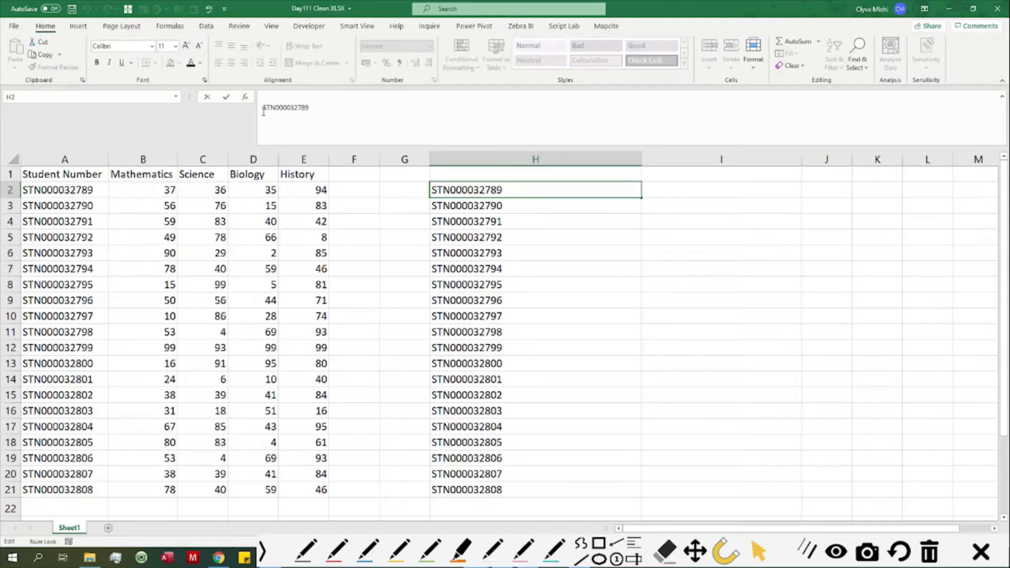
click(323, 111)
Check the beginning and end of A2's text for hidden characters, then return to H2 without changing it.
click(70, 190)
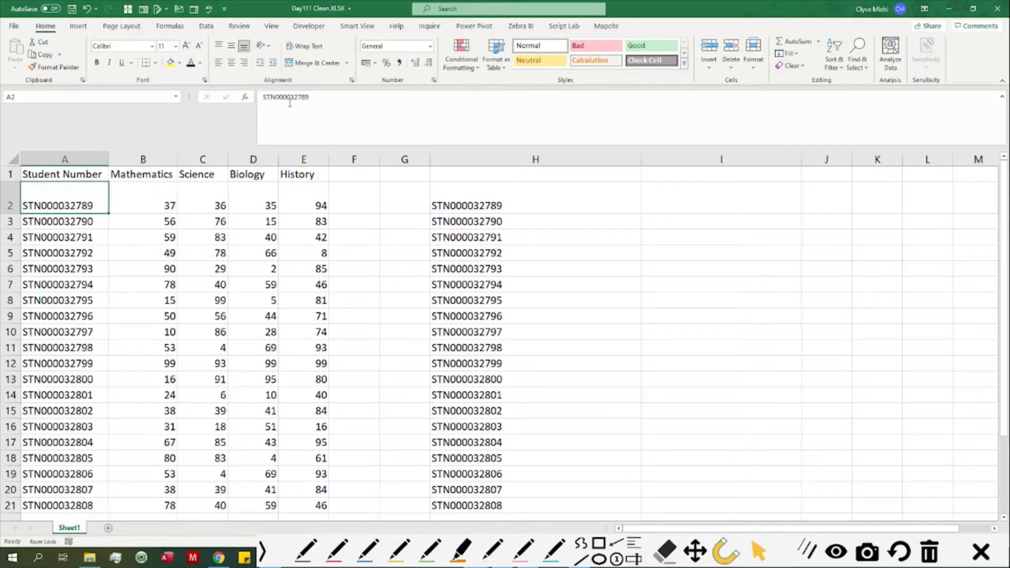
click(260, 97)
click(311, 97)
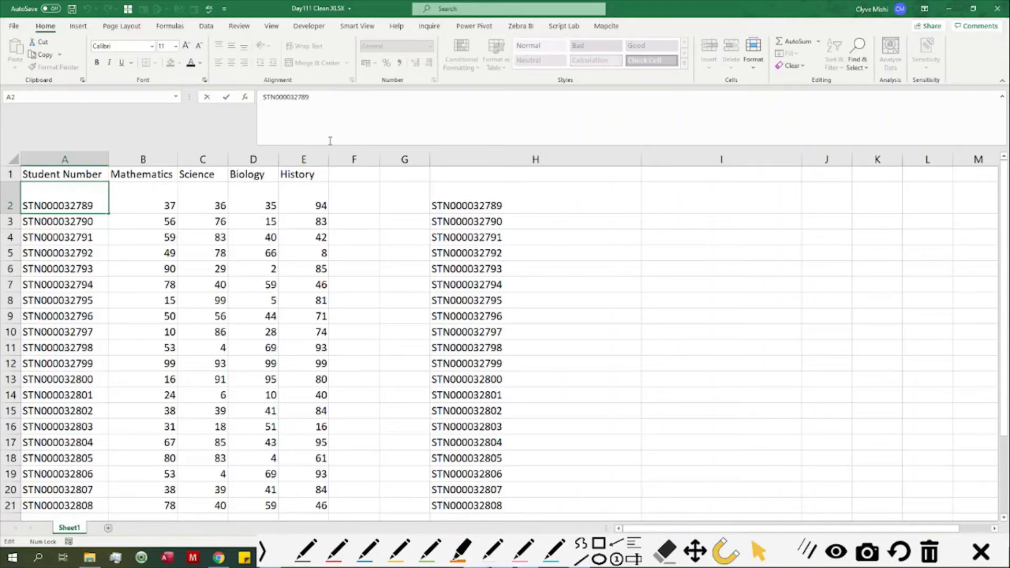
key(Escape)
click(466, 207)
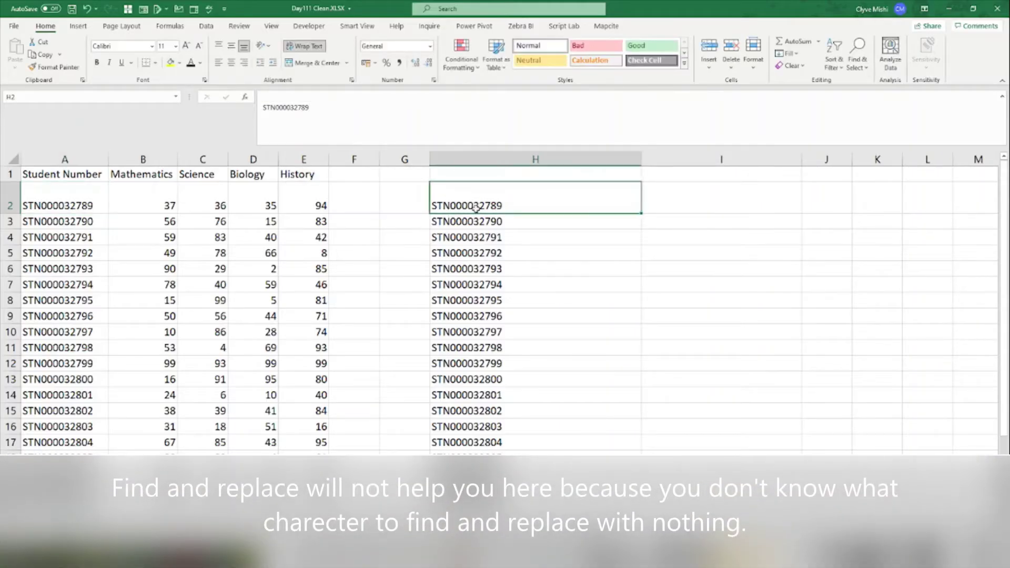
Enter =CLEAN(H2) in I2 and fill the formula down to I21.
click(669, 206)
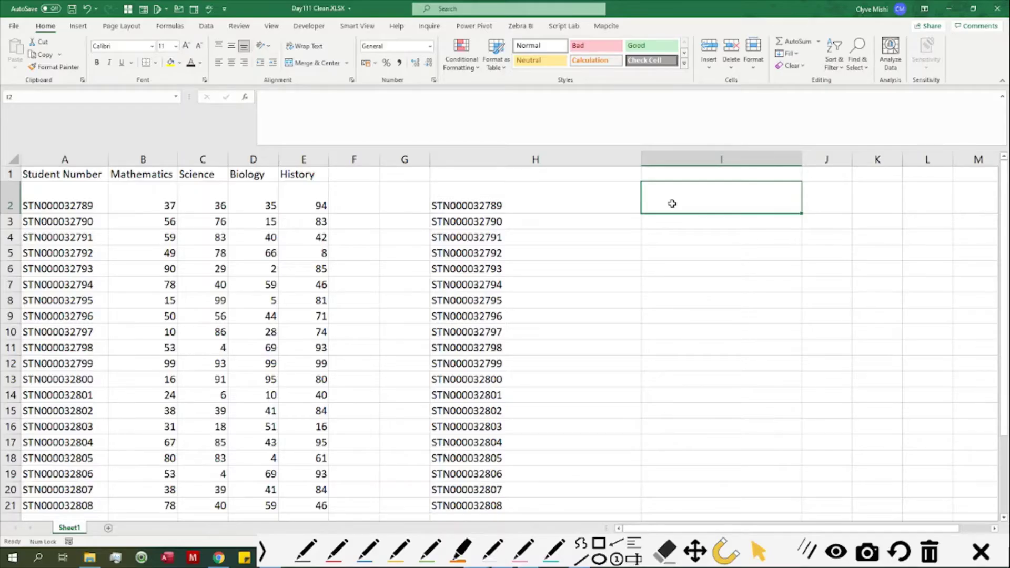
text(=)
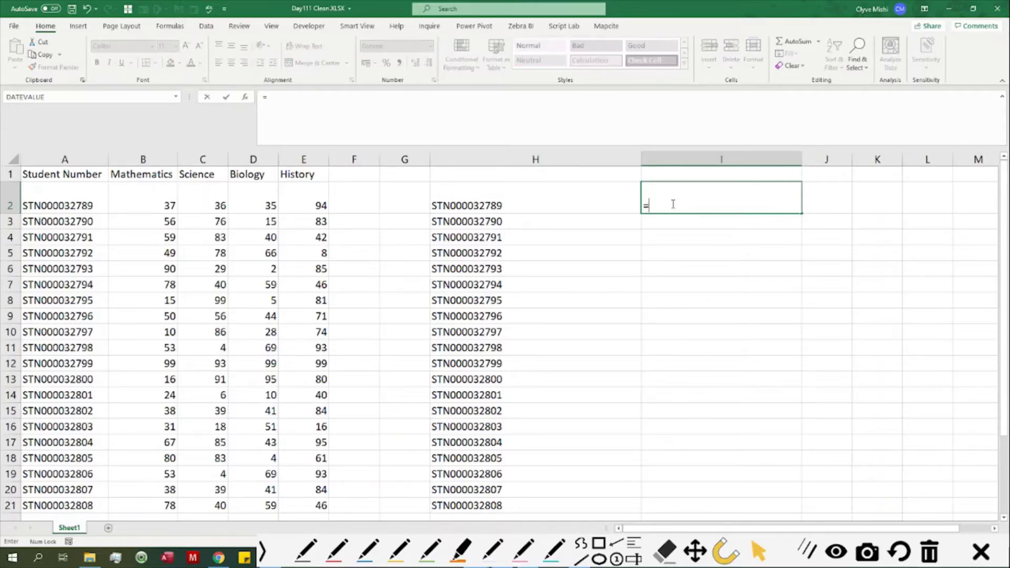
text(cle)
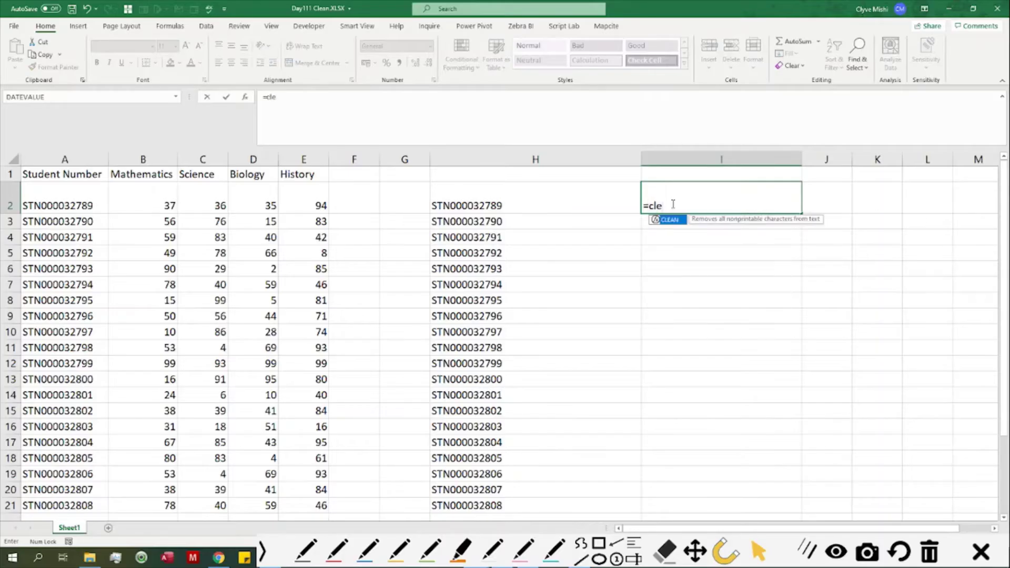
double_click(672, 221)
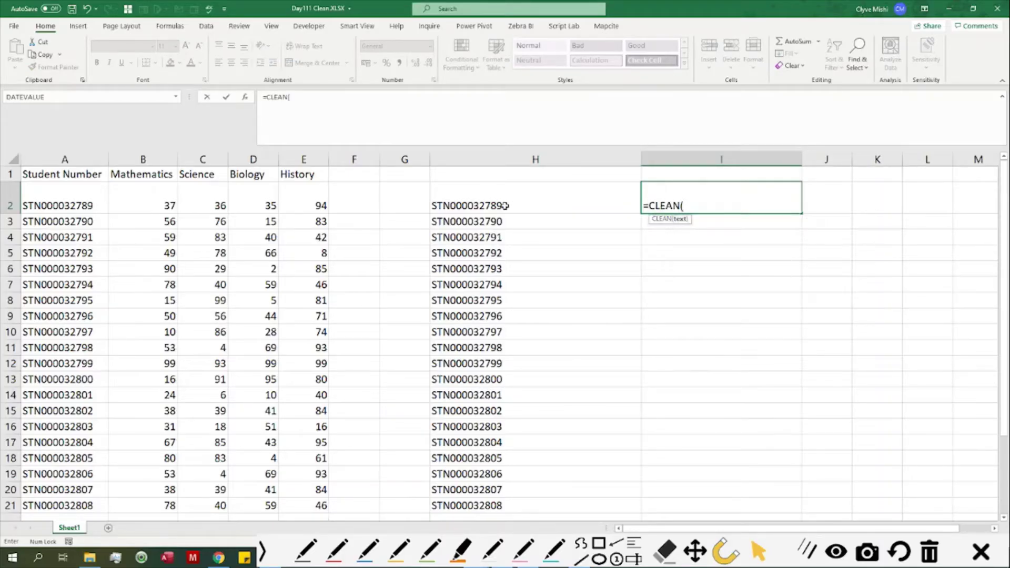
click(454, 205)
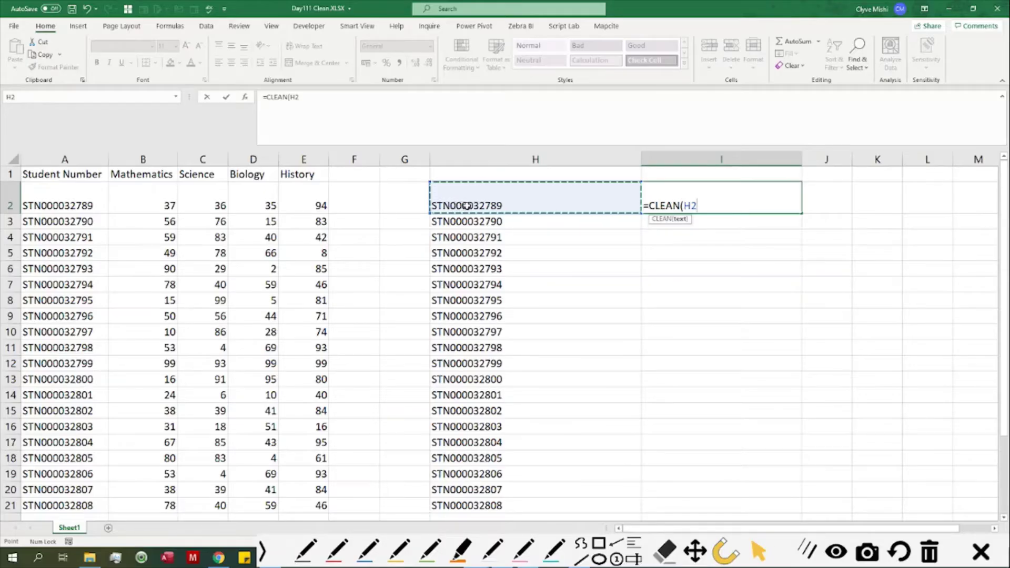
click(419, 106)
text())
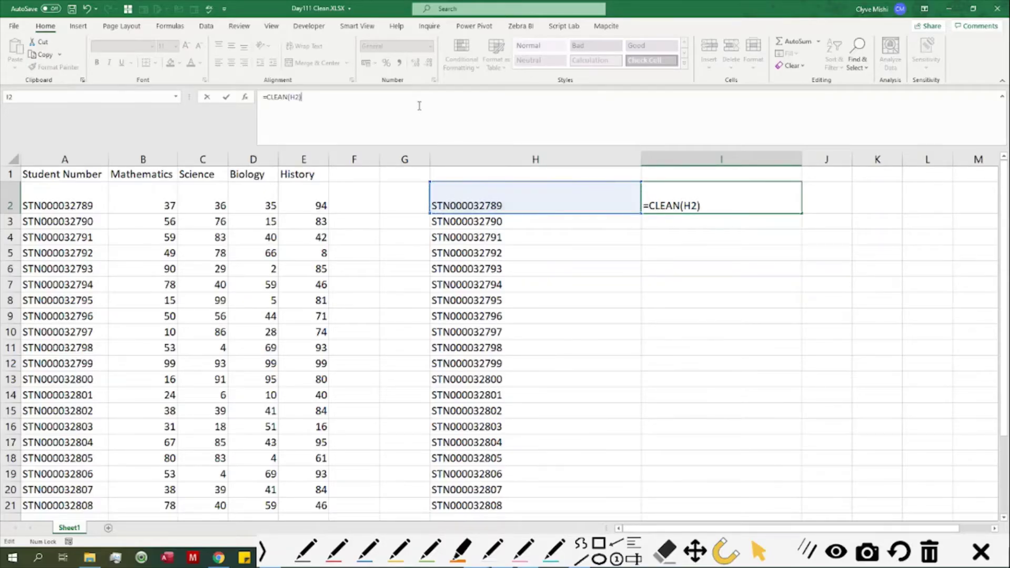
key(Return)
click(757, 205)
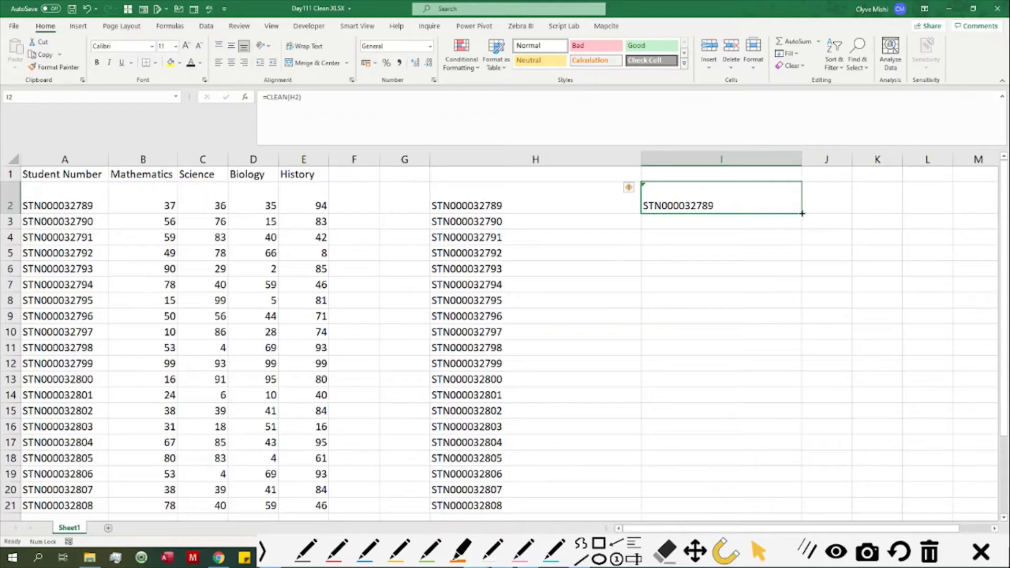
double_click(801, 213)
Convert the CLEAN formulas in I2:I21 to static values.
key(ctrl+c)
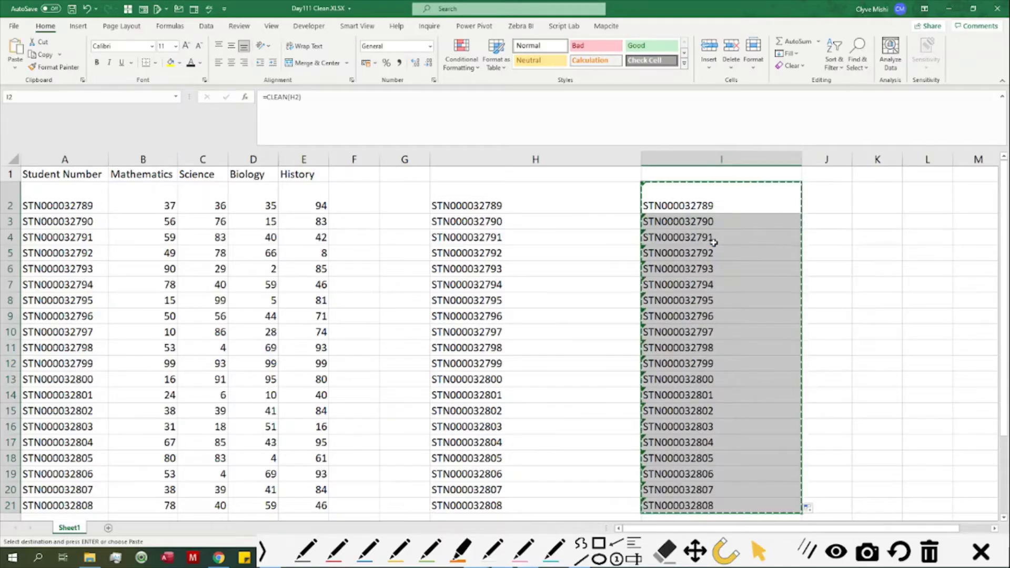
key(ctrl+v)
click(817, 517)
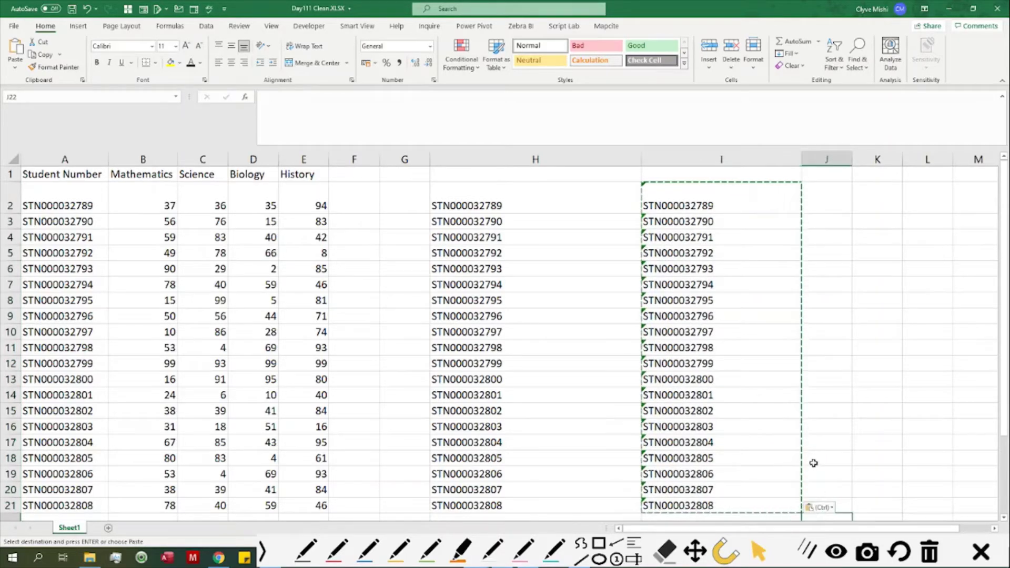
click(820, 507)
click(824, 460)
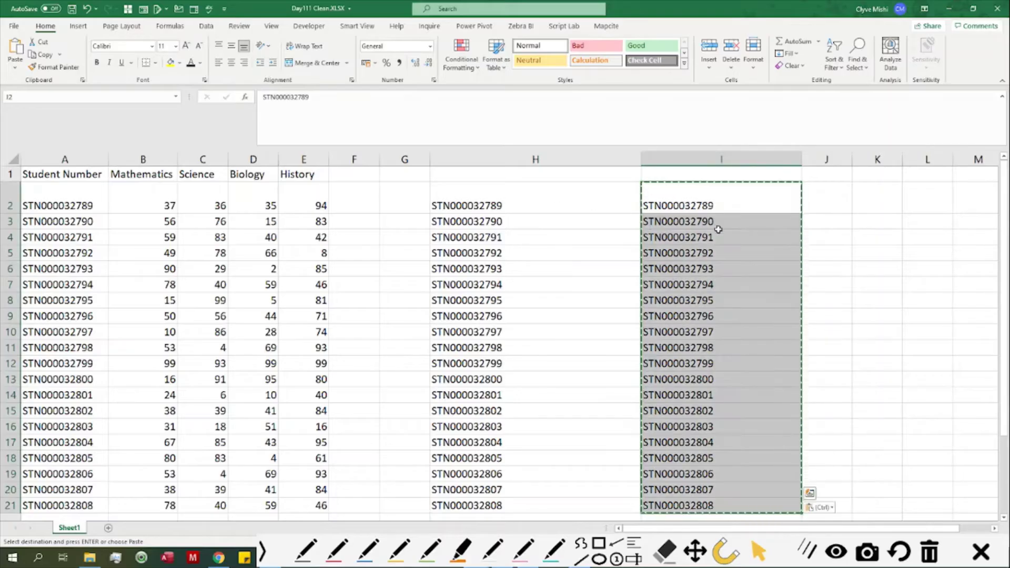
Inspect the cleaned text of I2 in the formula bar for remaining hidden characters.
click(717, 205)
click(358, 94)
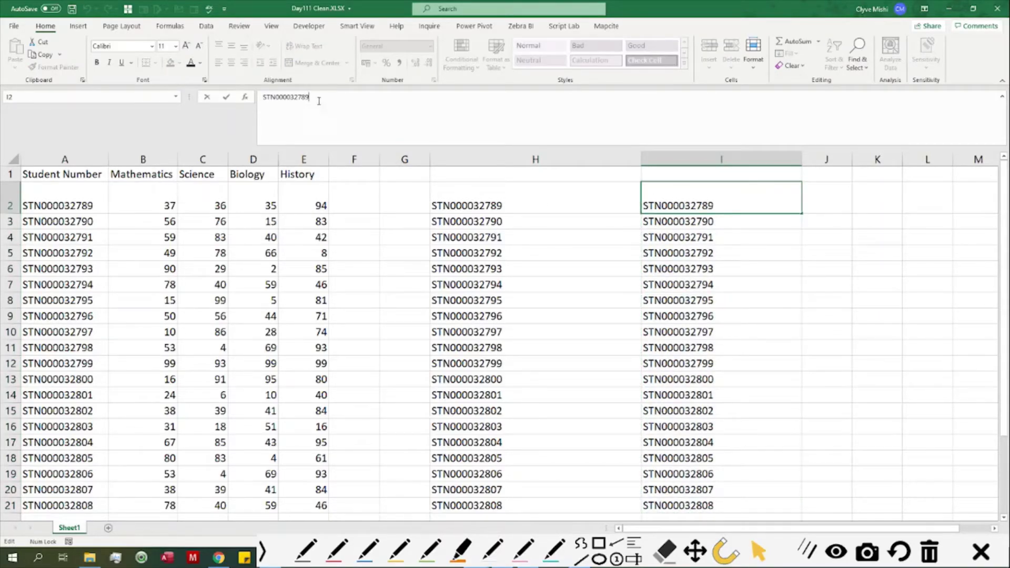
double_click(314, 95)
drag(310, 97, 259, 96)
click(631, 269)
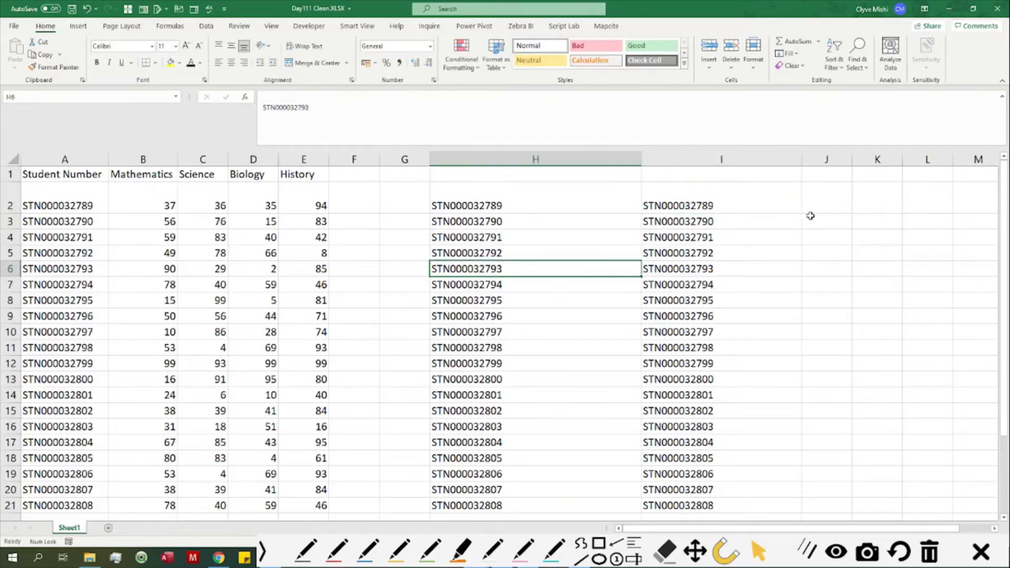
Enter =H2 in J2 and fill the reference down to J21.
click(842, 209)
text(=)
click(535, 206)
key(ctrl+Return)
double_click(852, 214)
Replace the references in J2:J21 with their values.
key(ctrl+c)
key(ctrl+v)
click(871, 507)
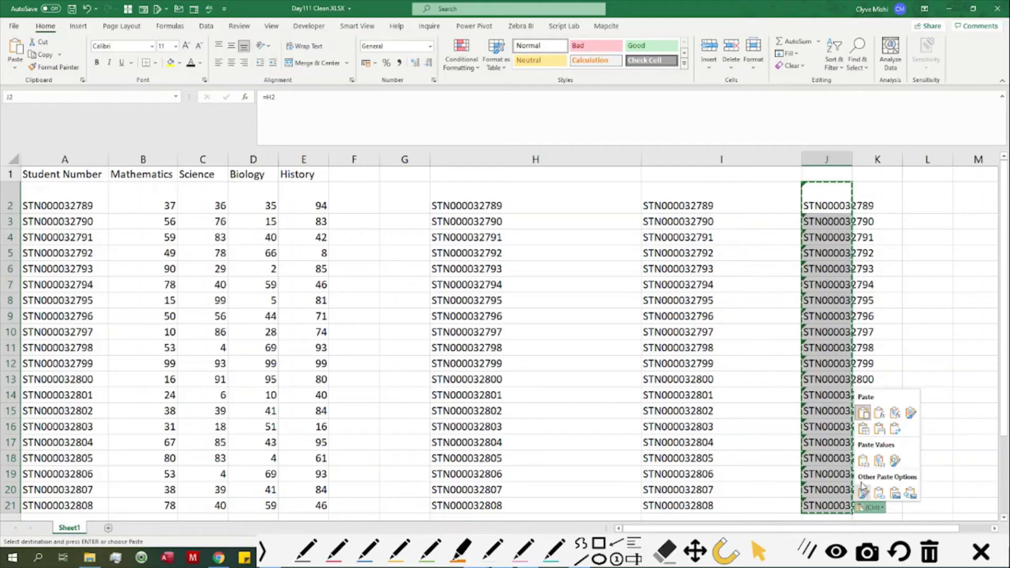
click(863, 461)
Open J2's text in the formula bar and check it for a leading line break.
click(831, 202)
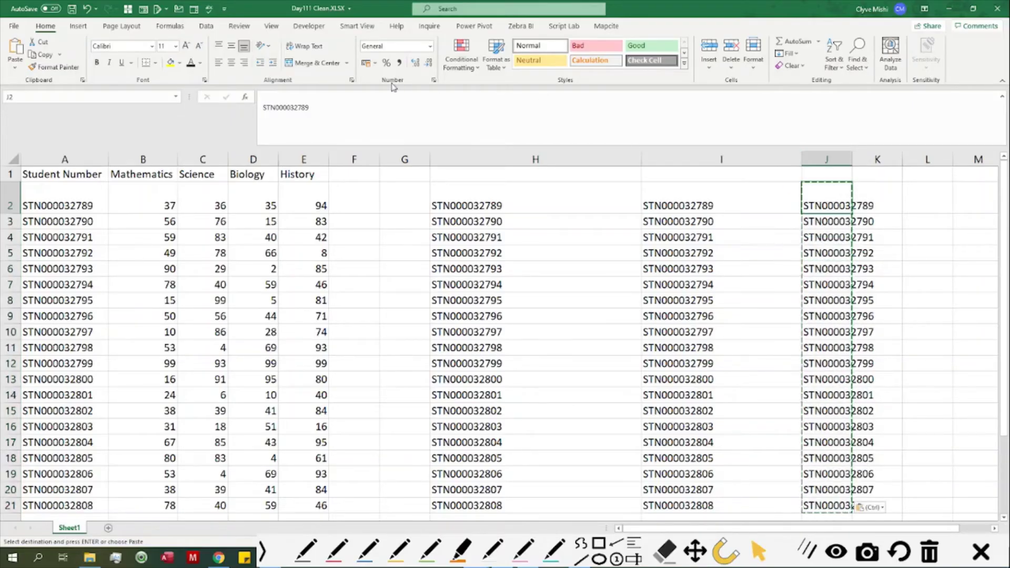
click(343, 103)
key(Delete)
drag(313, 107, 303, 107)
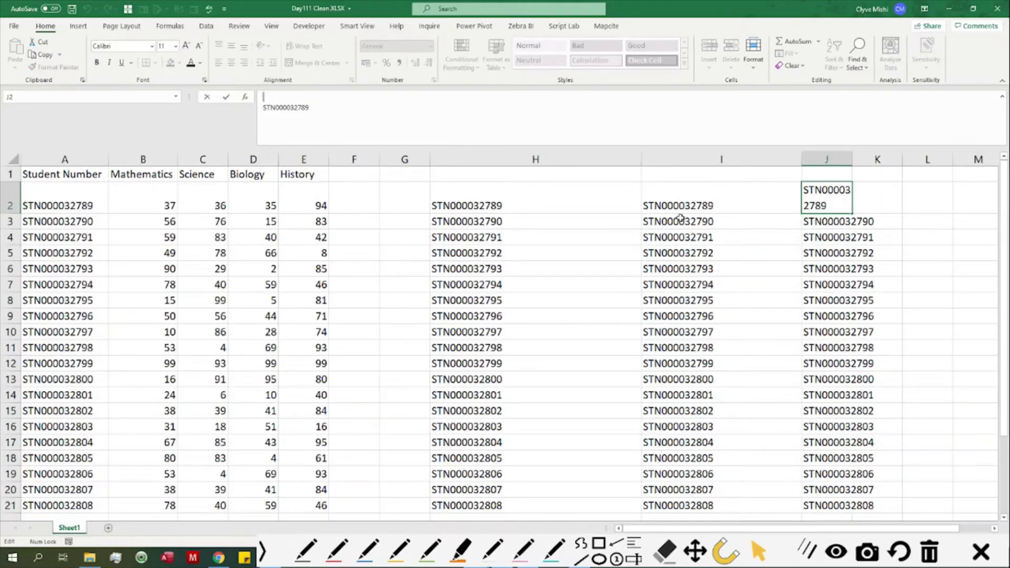
click(767, 218)
click(764, 221)
Undo all the entries made in column J so that it is empty.
click(842, 172)
key(ctrl+shift+Down)
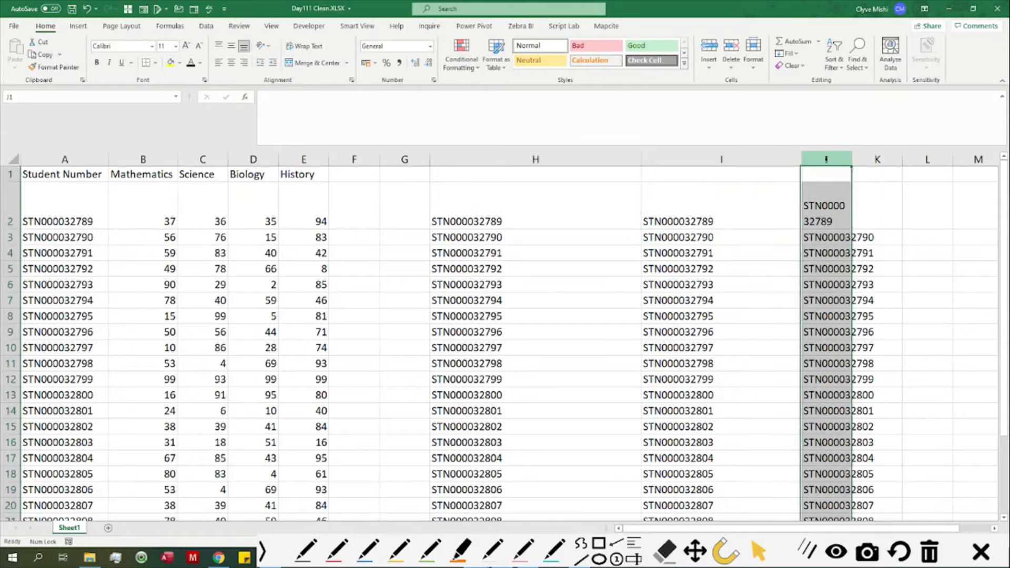
key(ctrl+z)
key(ctrl+z)
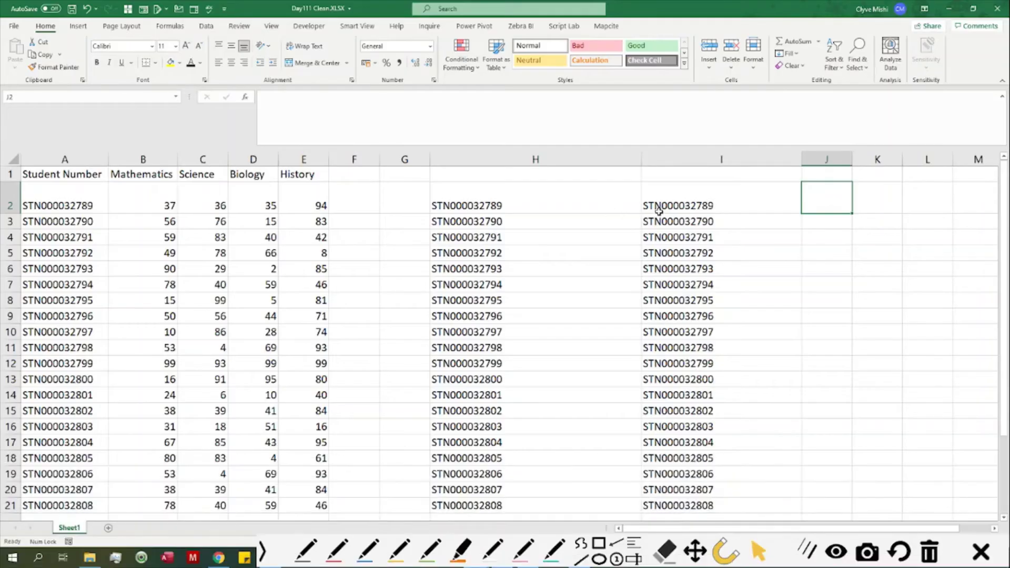
Check the contents of H2 and H6 in the formula bar for a leading line break.
scroll(652, 208, down, 1)
scroll(652, 208, up, 1)
click(528, 203)
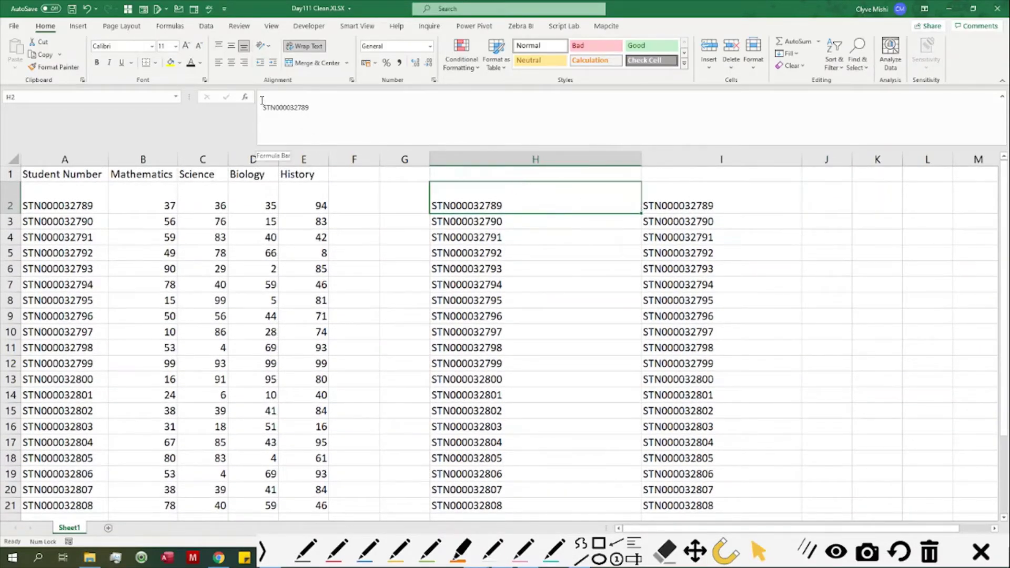
click(589, 266)
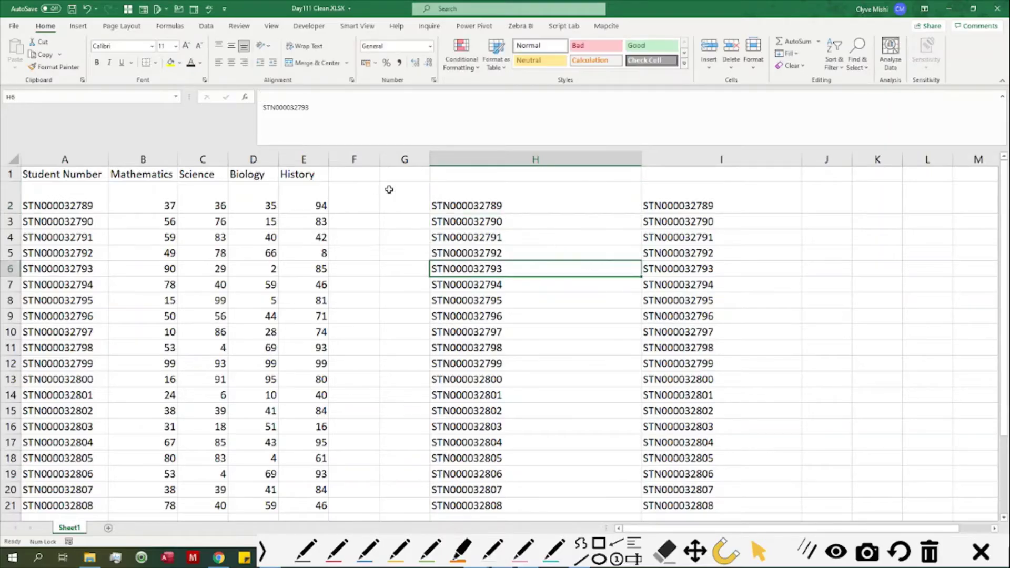
Open the multi-line cell H23 for editing and examine the line breaks between its numbers.
scroll(561, 309, down, 3)
scroll(561, 309, down, 3)
click(451, 260)
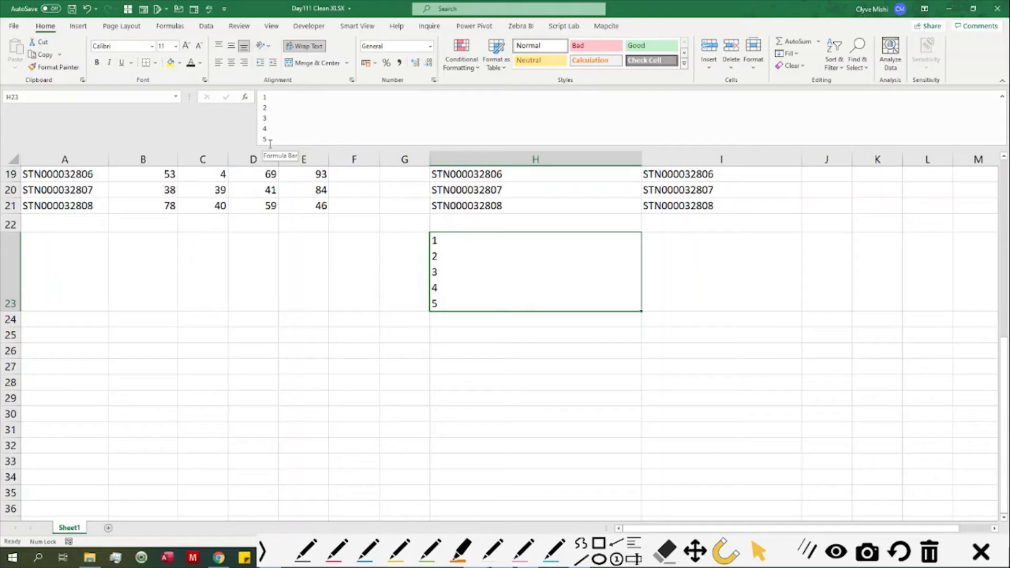
double_click(444, 244)
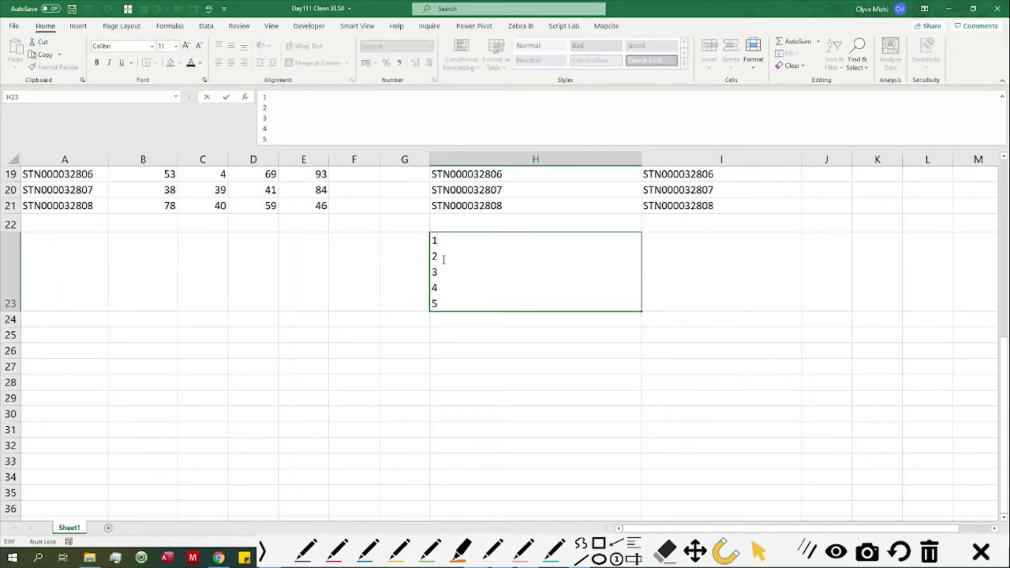
drag(444, 256, 440, 288)
click(547, 236)
Add a new line containing 6 below the 5 inside cell H23.
click(453, 302)
key(alt)
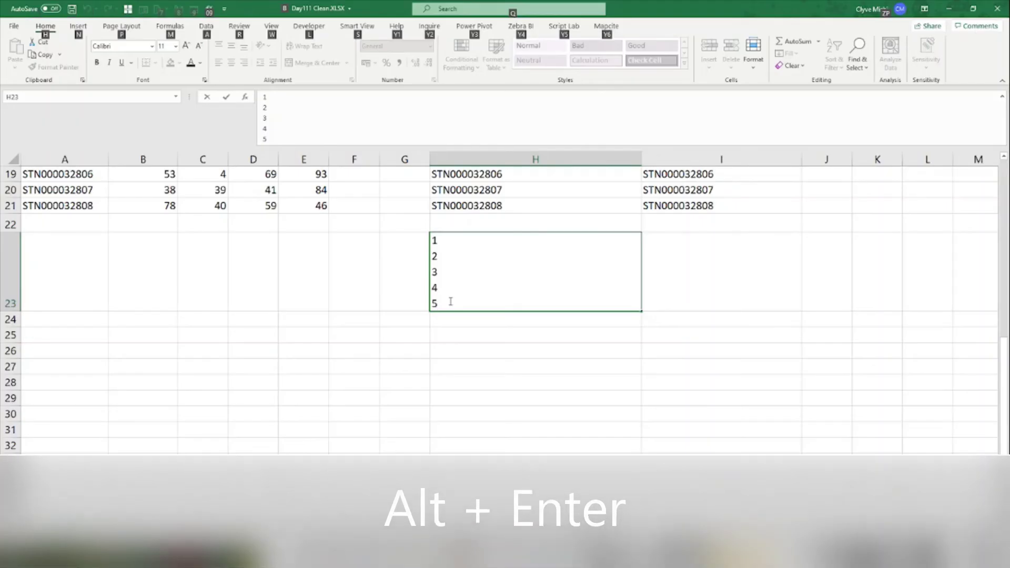
key(alt+Return)
text(6)
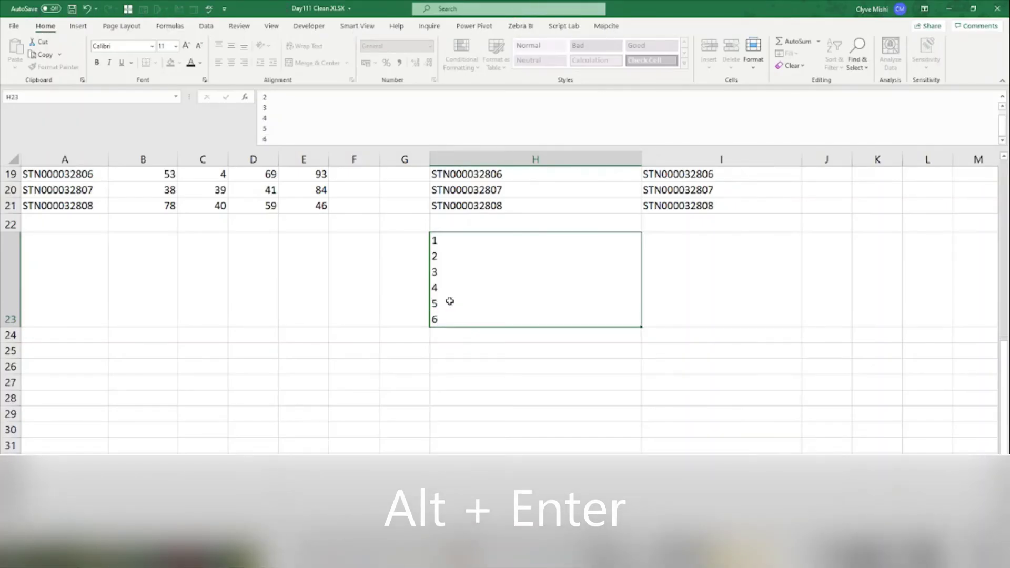
key(Return)
Add another line containing 7 at the end of cell H23.
double_click(468, 318)
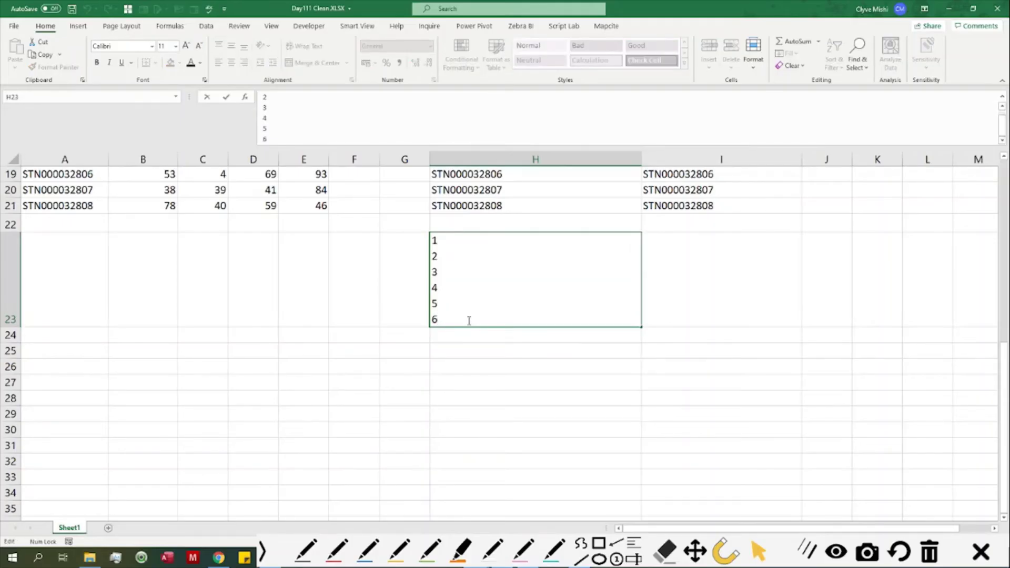
key(alt+Return)
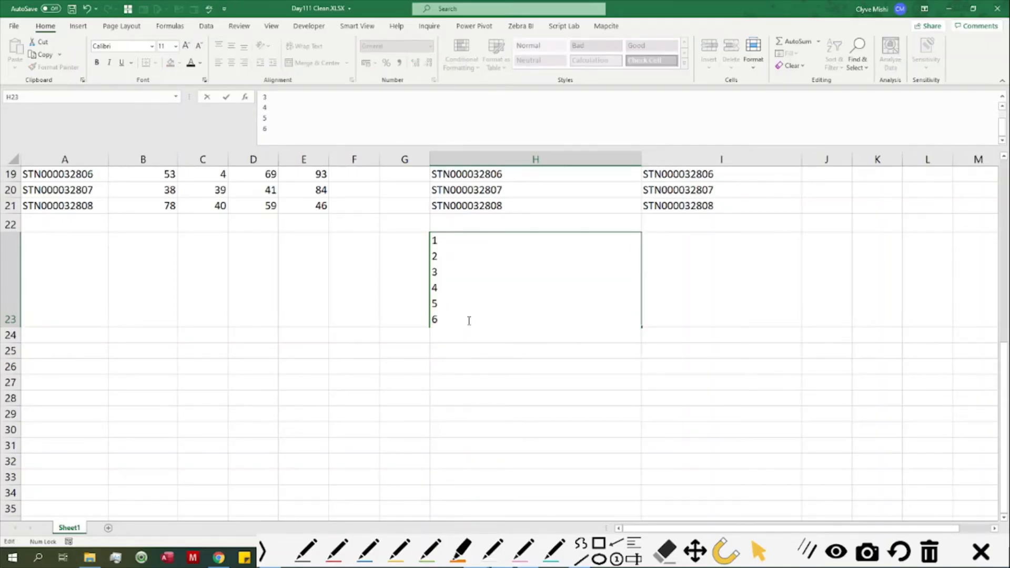
text(7)
key(Return)
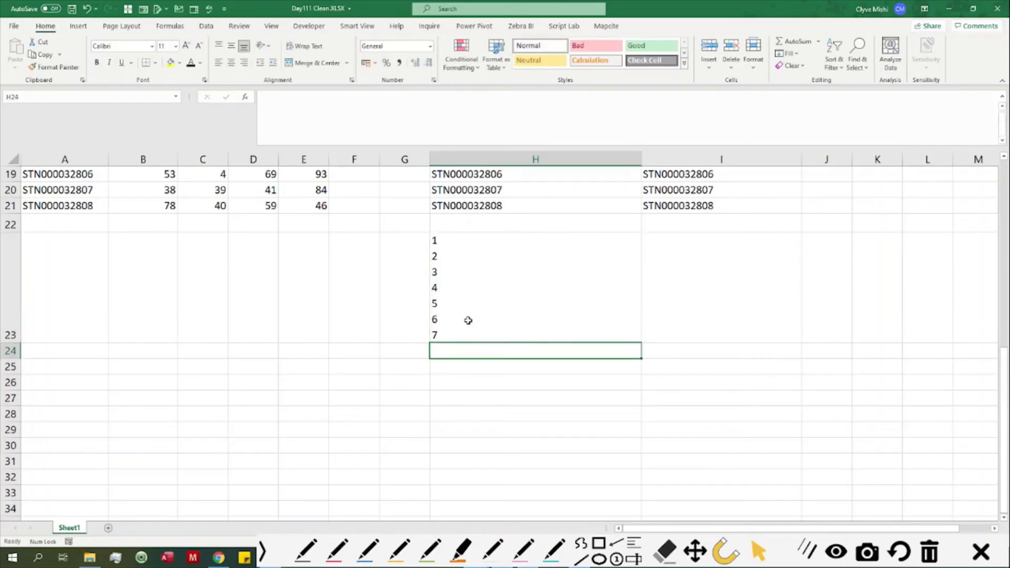
Inspect the underlying text of H21 for a leading line break and compare it with the breaks between the numbers in H23.
click(520, 188)
click(531, 216)
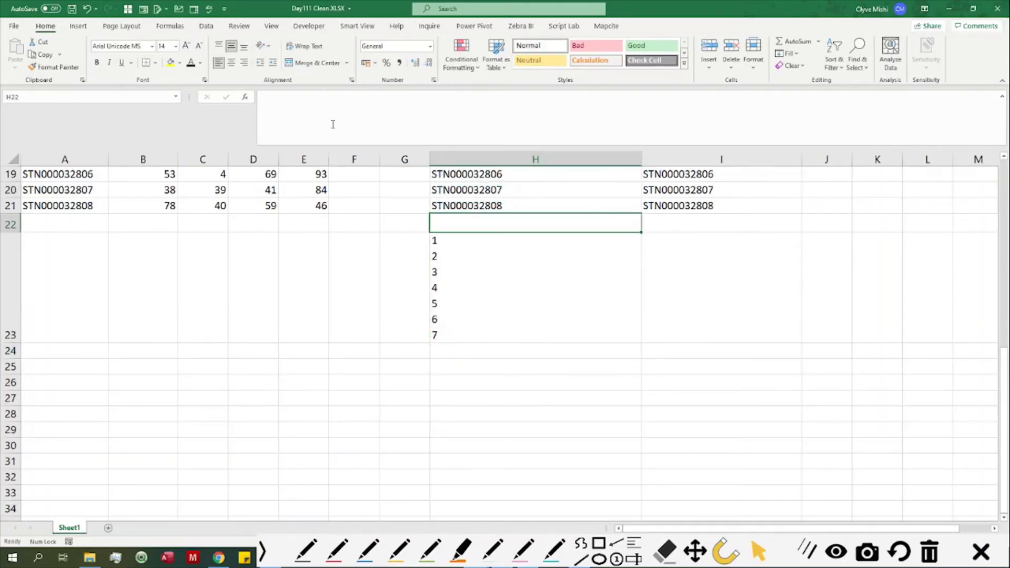
click(439, 206)
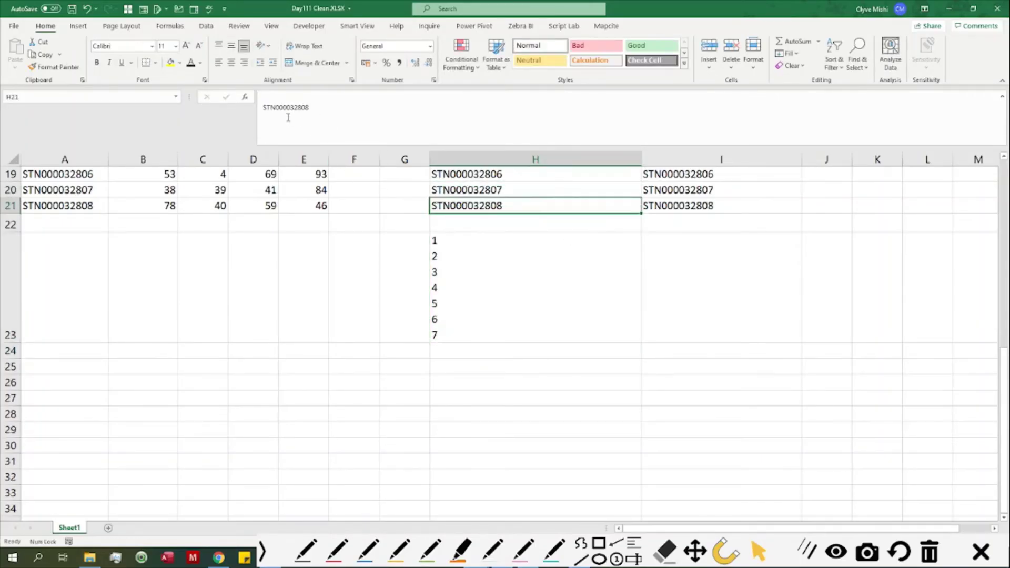
click(262, 96)
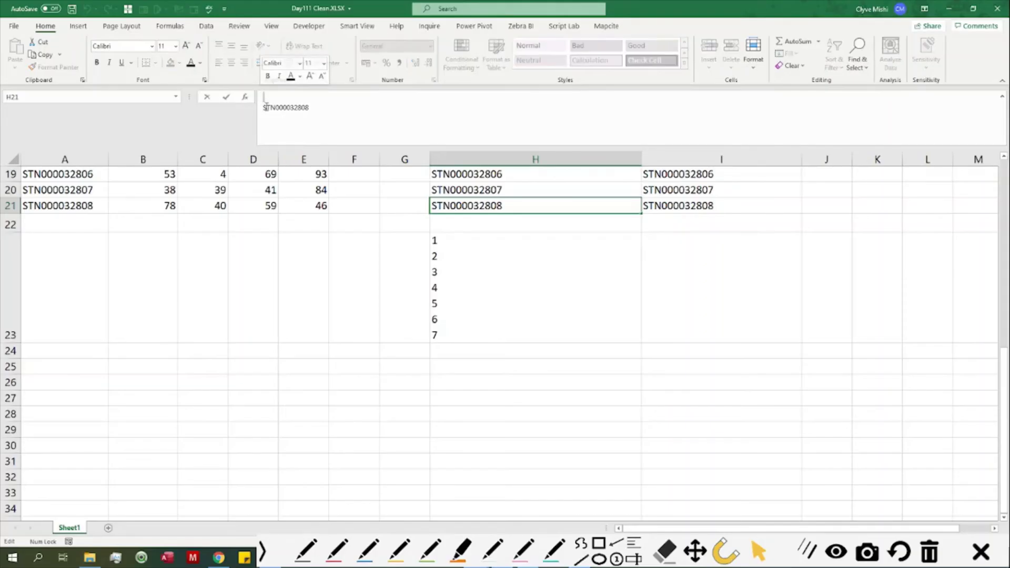
click(469, 240)
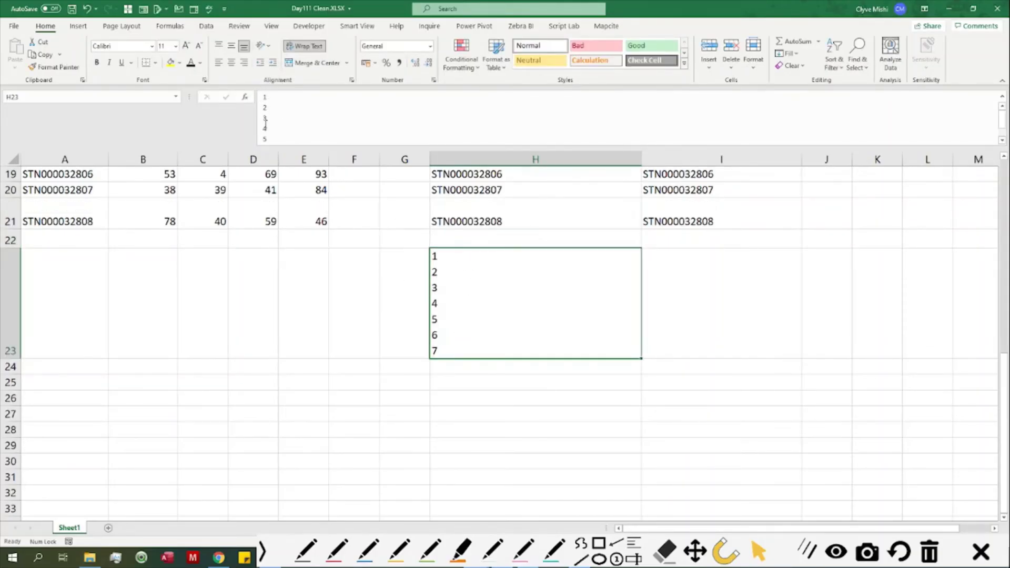
click(266, 107)
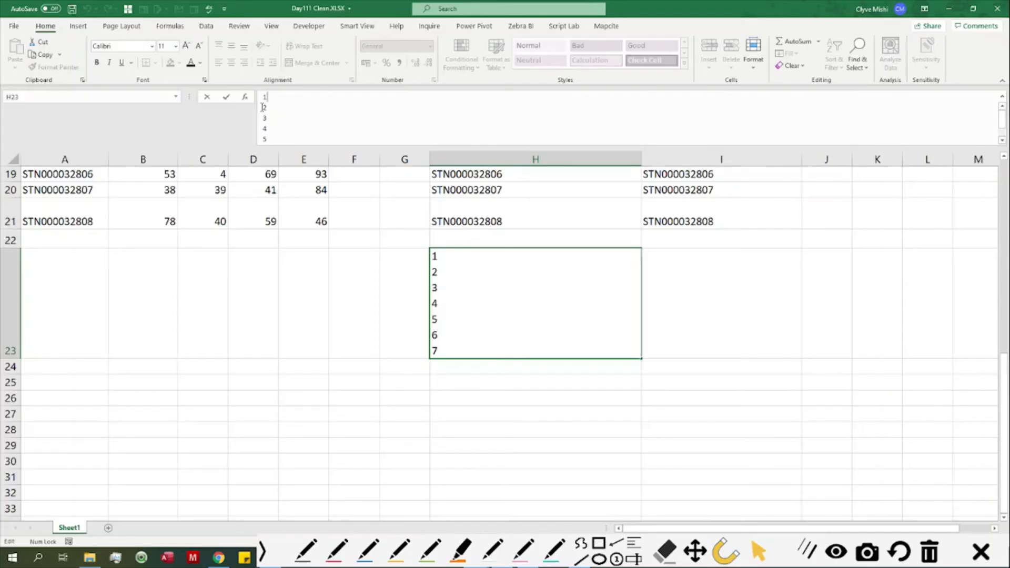
drag(263, 108, 271, 104)
Enter the formula =CLEAN(H23) in I23 to strip the line breaks from the multi-line cell, and select I23 to check it.
click(708, 328)
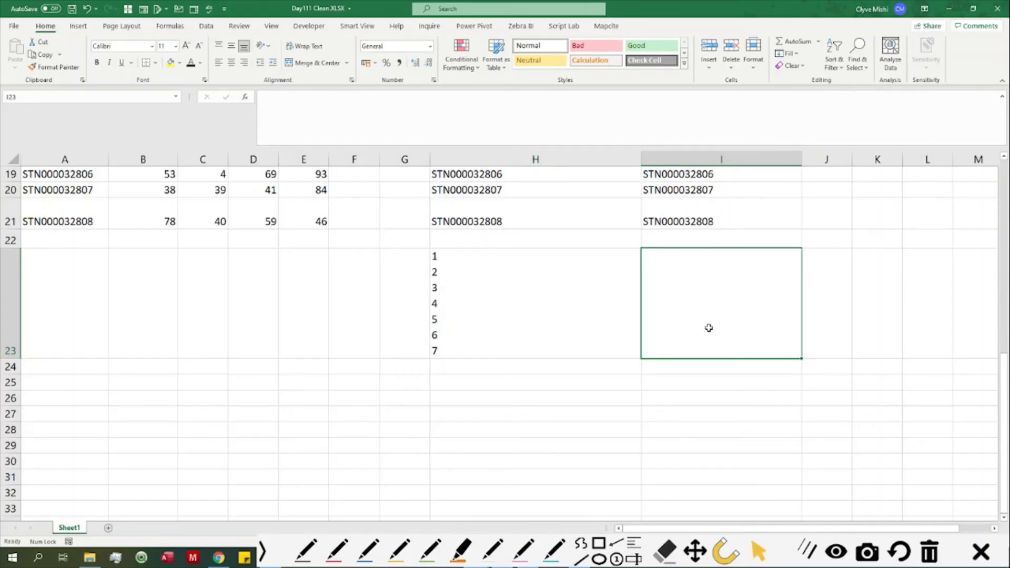
text(=)
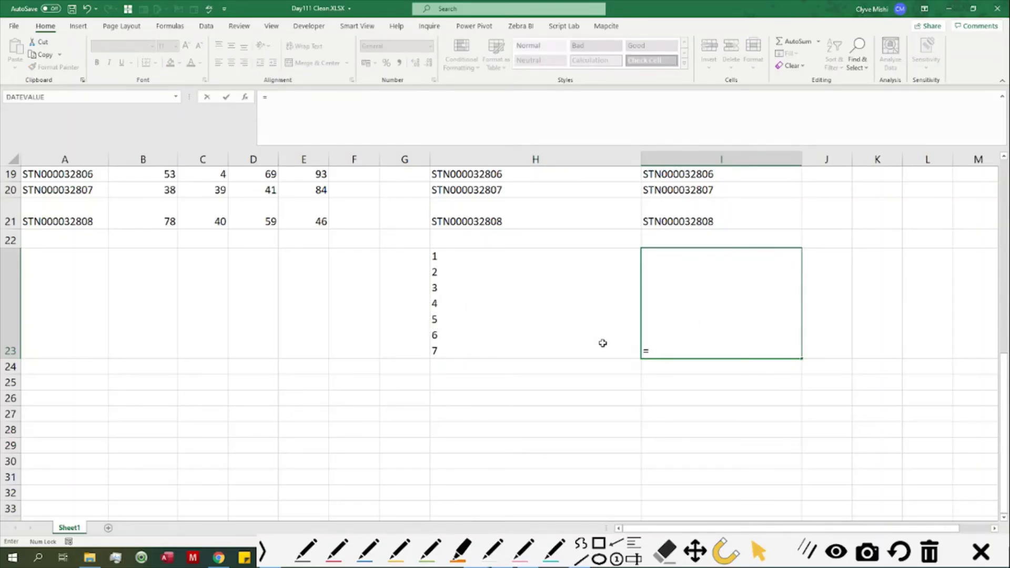
text(c)
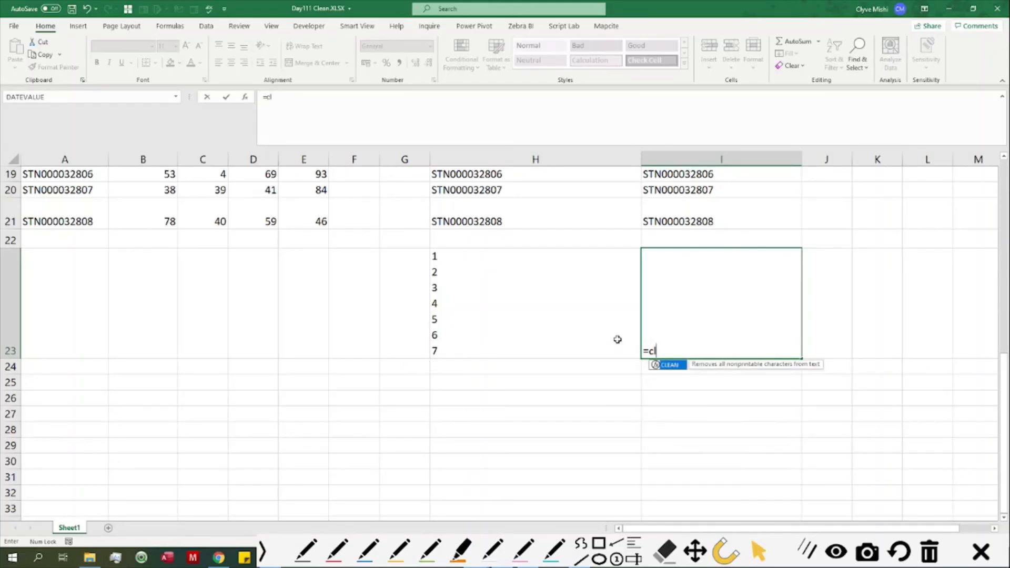
text(le)
double_click(665, 365)
click(458, 299)
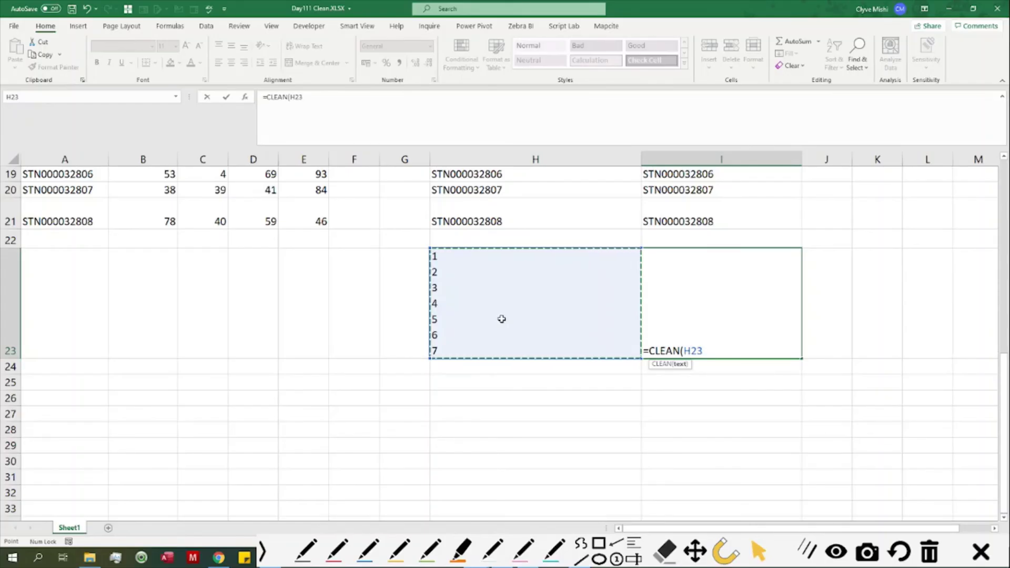
text())
key(Return)
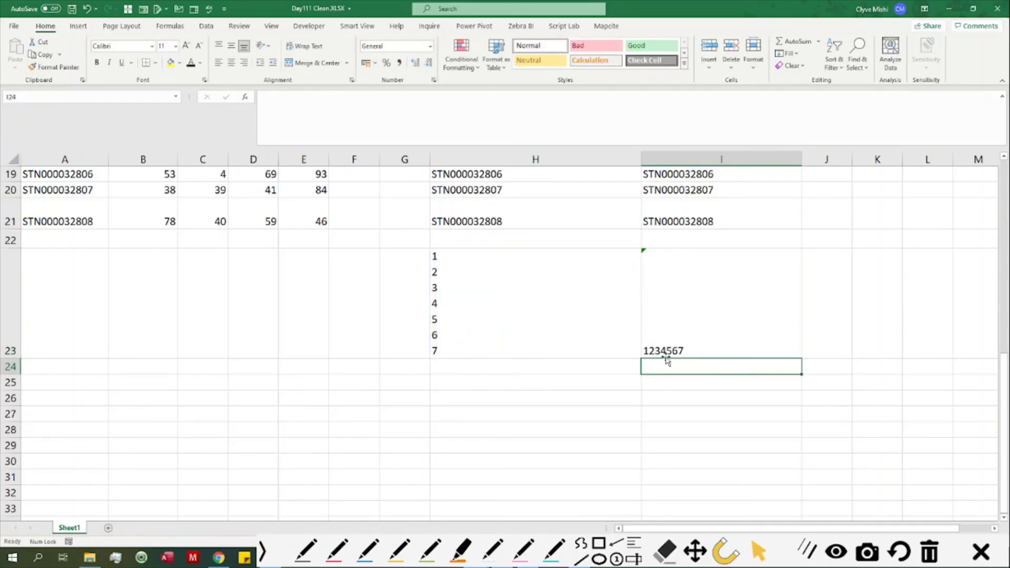
click(663, 353)
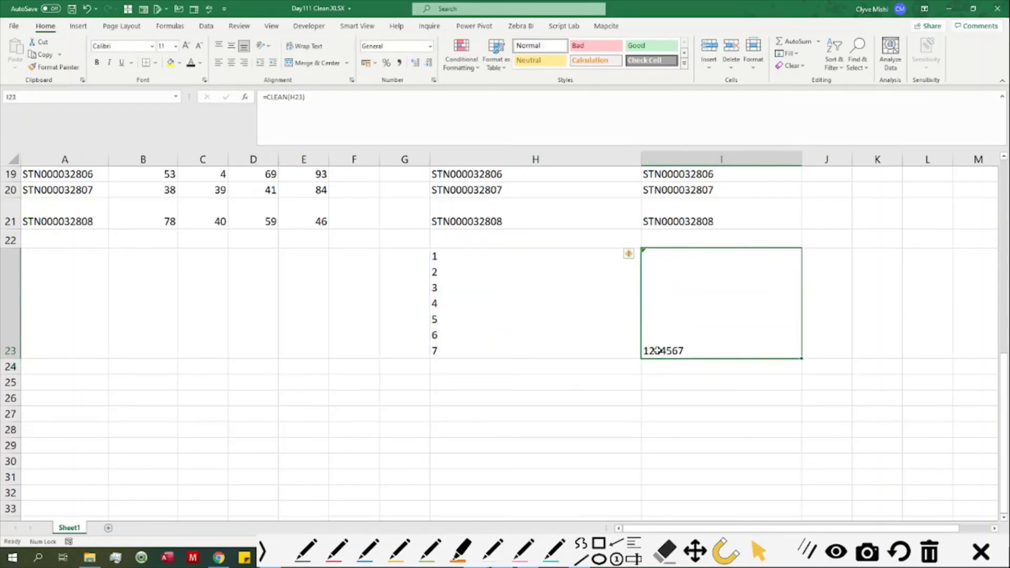